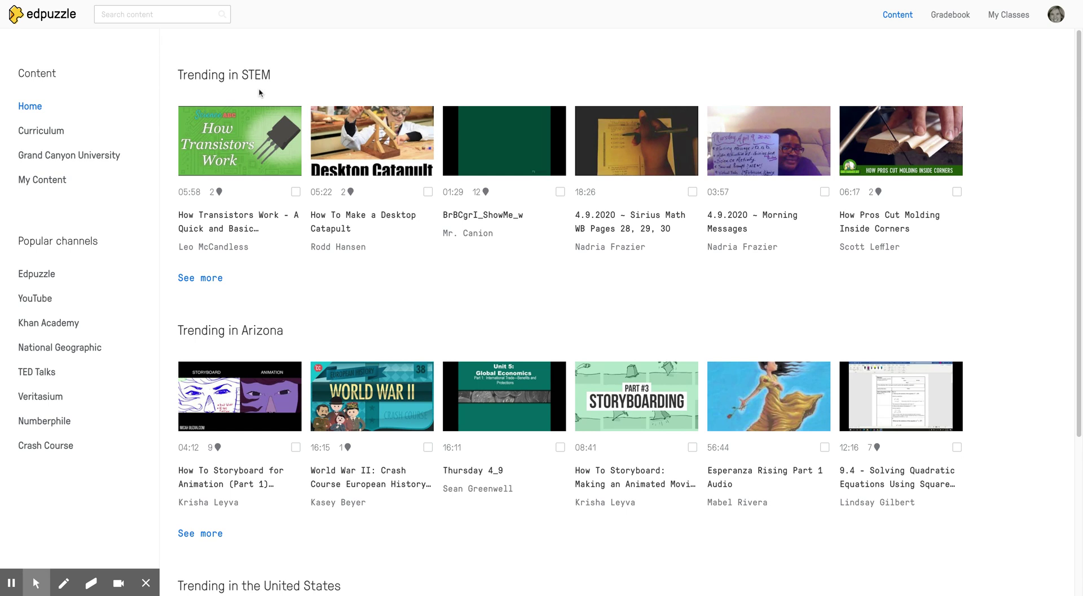
Find the Virtual Classroom Management webinar in the YouTube channel using its copied link and open it for editing.
scroll(259, 92, "down", 3)
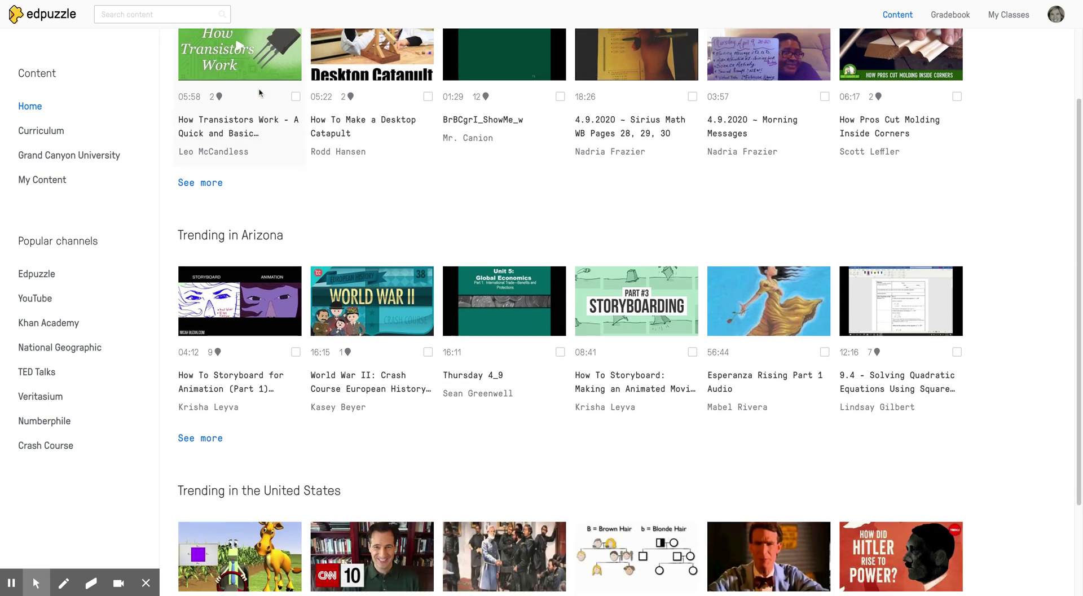
scroll(630, 311, "up", 3)
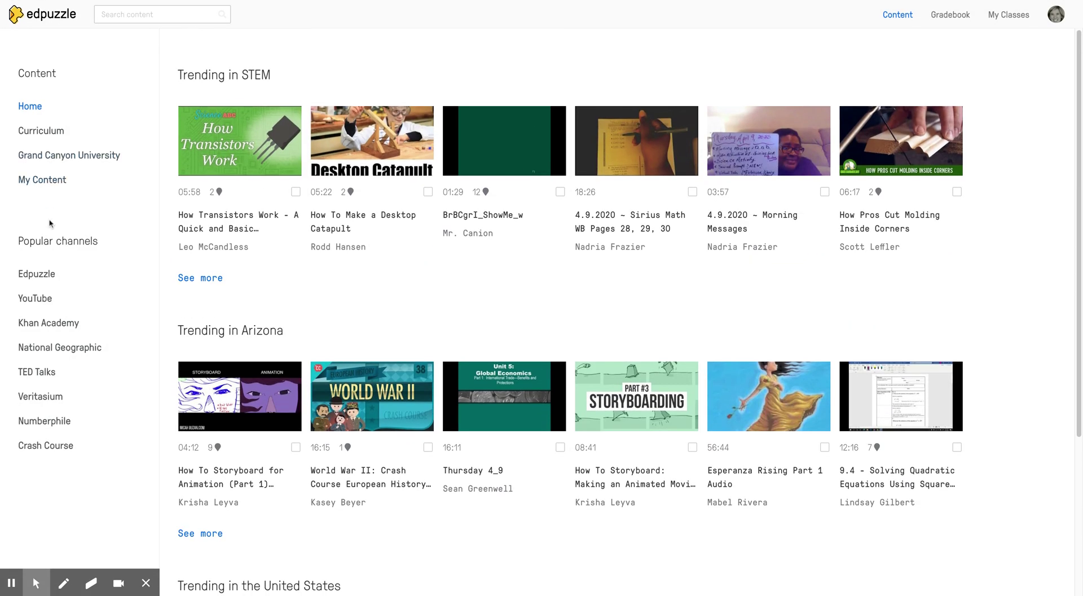
left_click(38, 298)
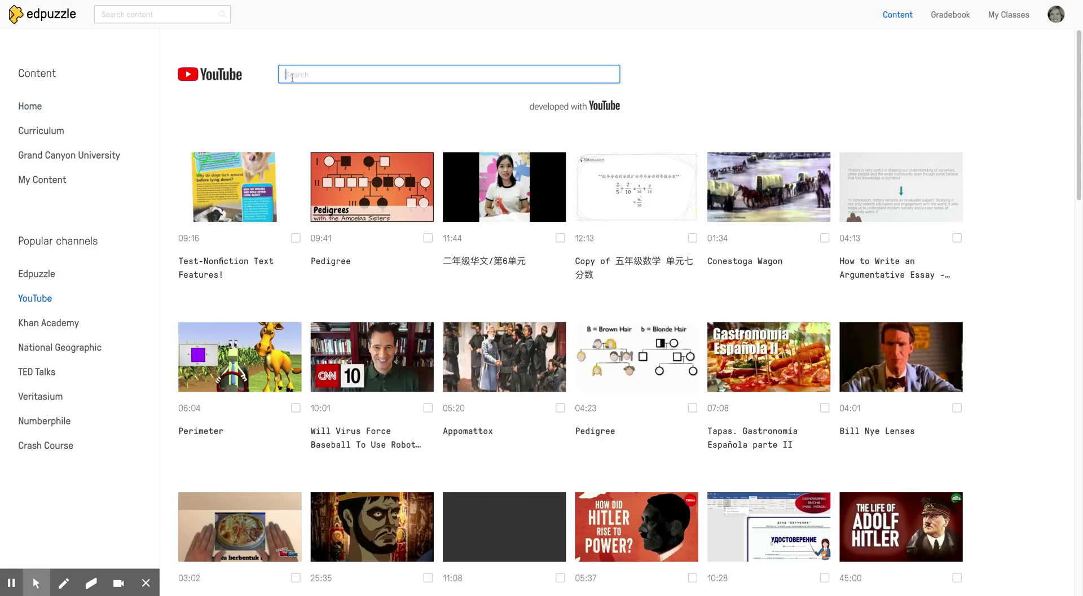
key("ctrl+v")
key("Return")
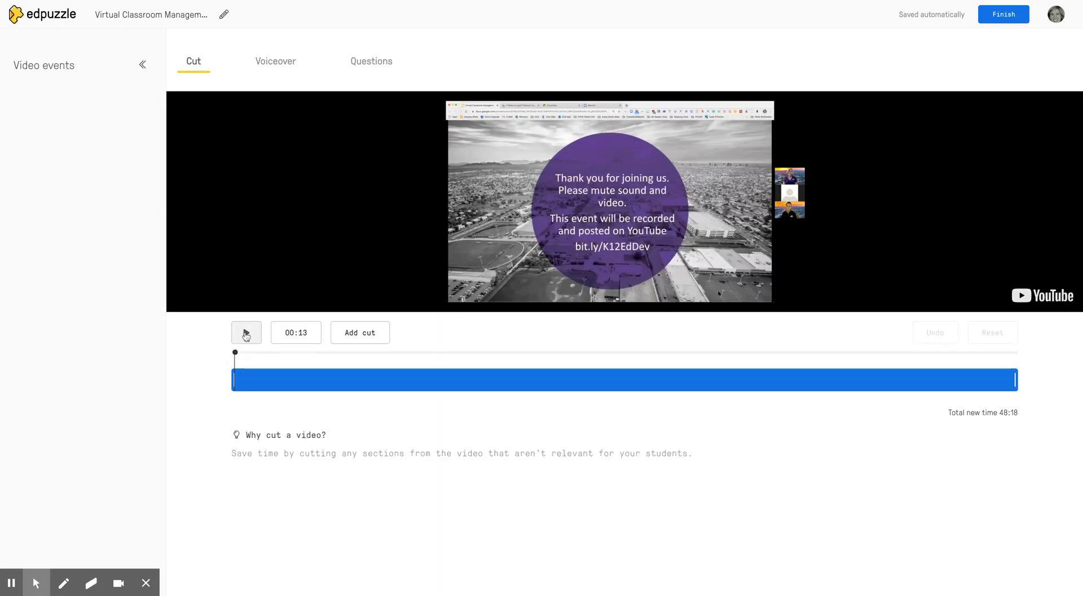
Trim the video to the section from 34:45 to 37:24 and add a cut at 36:11.
left_click_drag(233, 379, 581, 379)
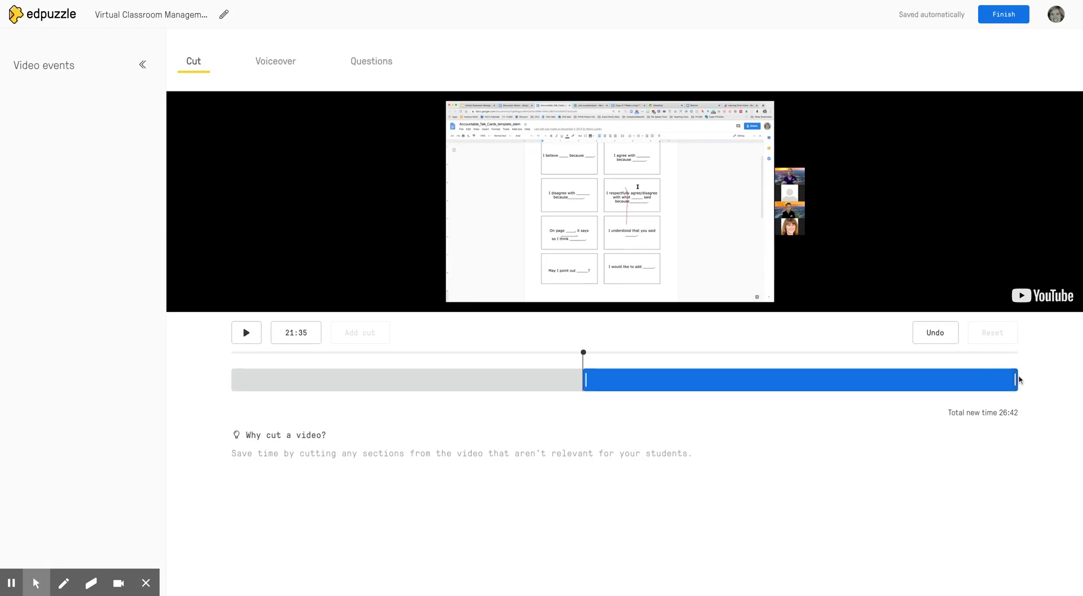
left_click_drag(583, 379, 797, 379)
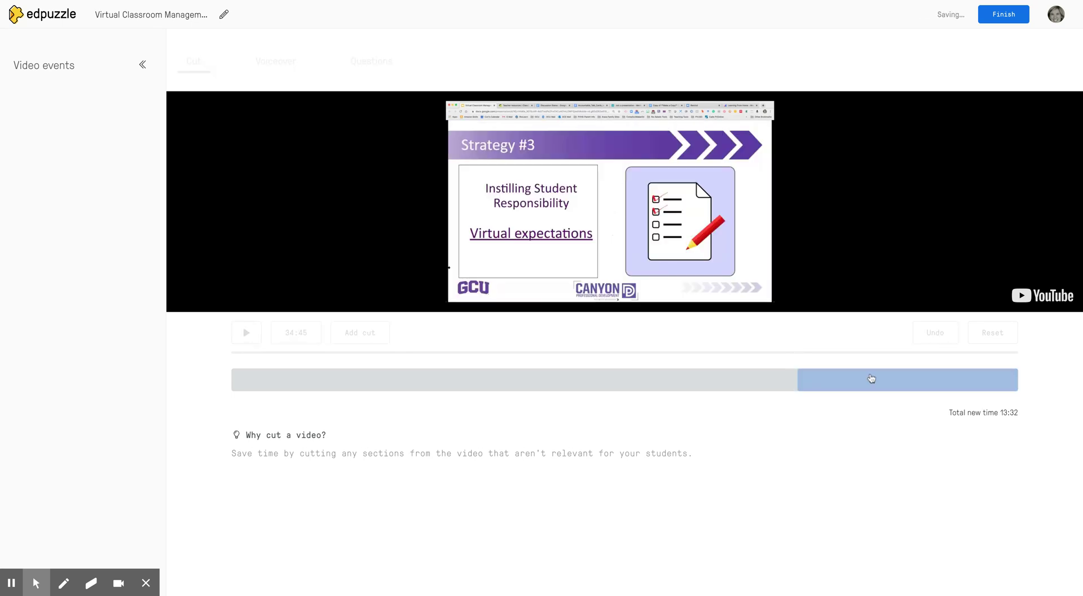
left_click_drag(1013, 374, 841, 379)
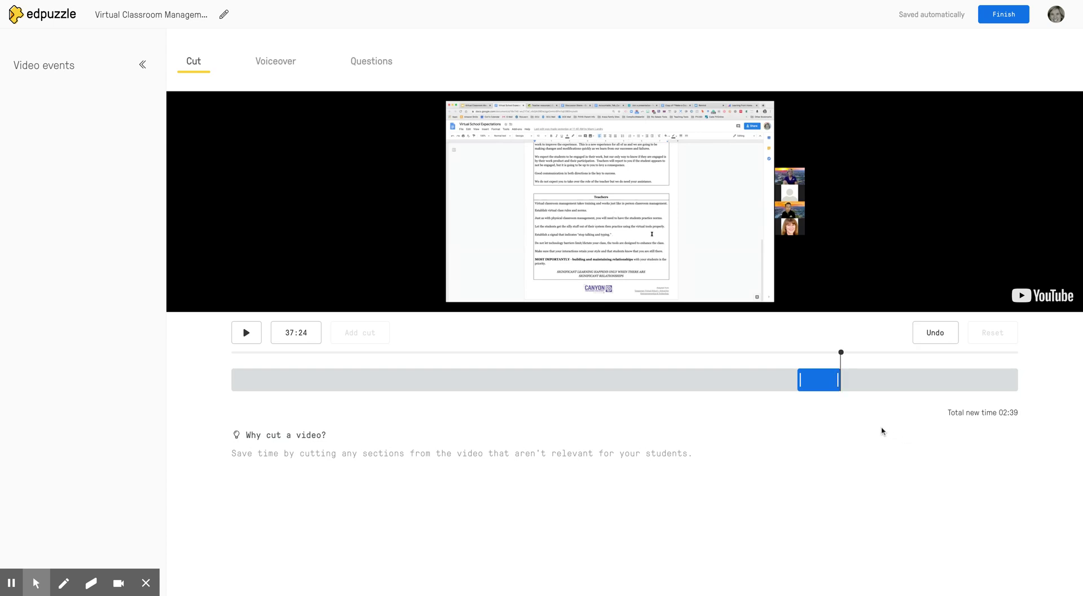
left_click(822, 383)
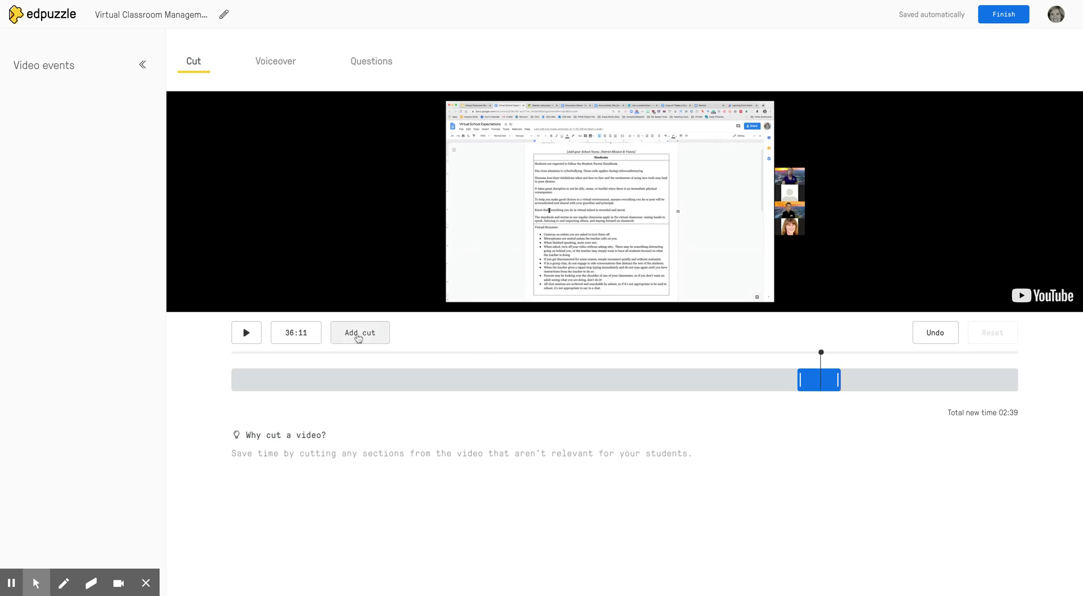
left_click(358, 337)
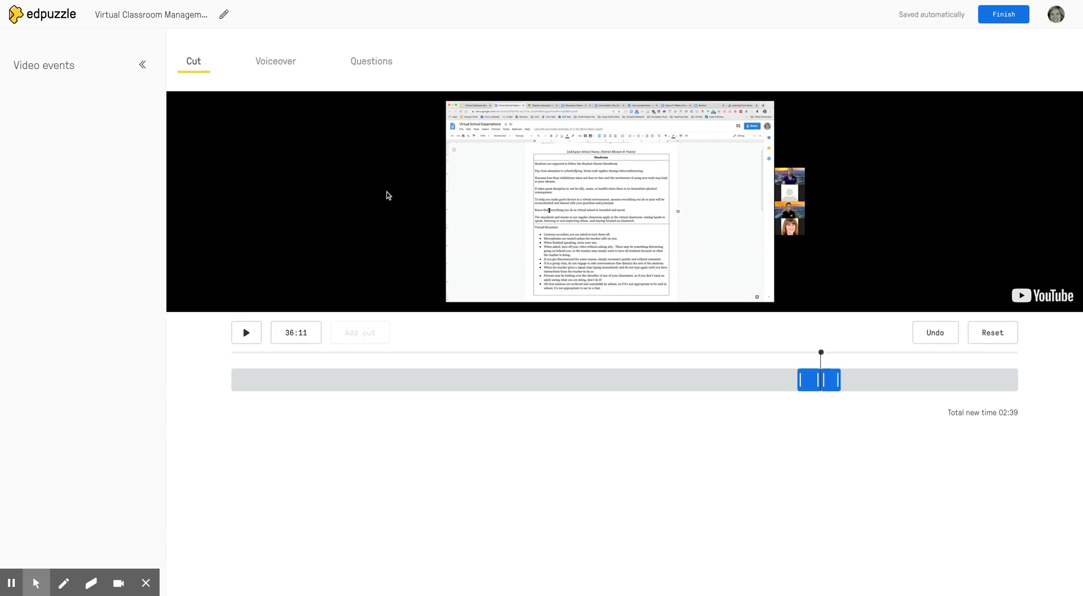
Add an open-ended question at 00:48 reading "What is the most important concept from this video? Support with video evidence.".
left_click(286, 65)
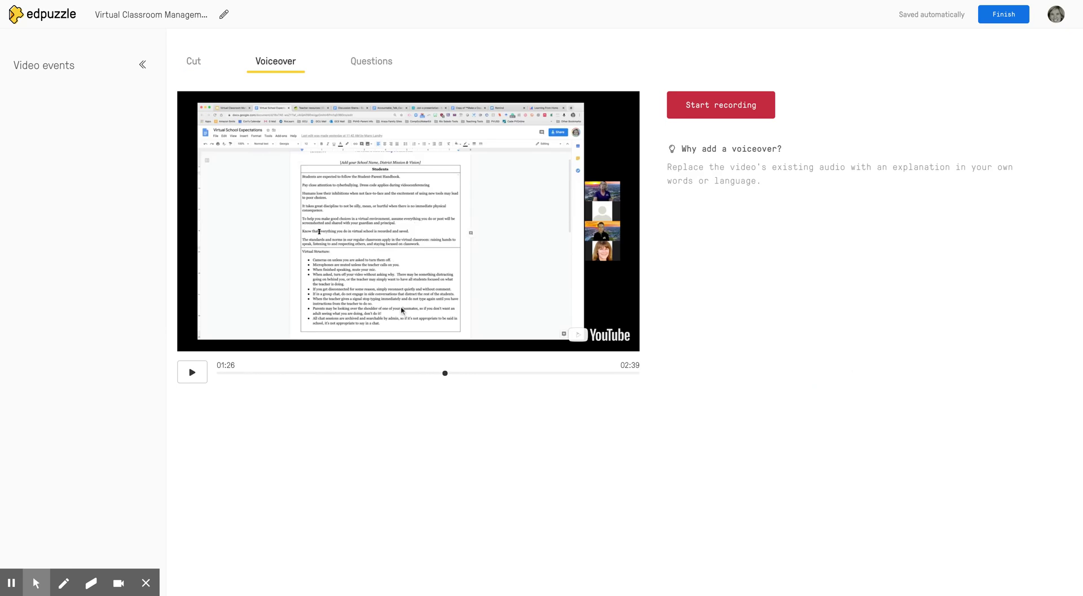
left_click(446, 374)
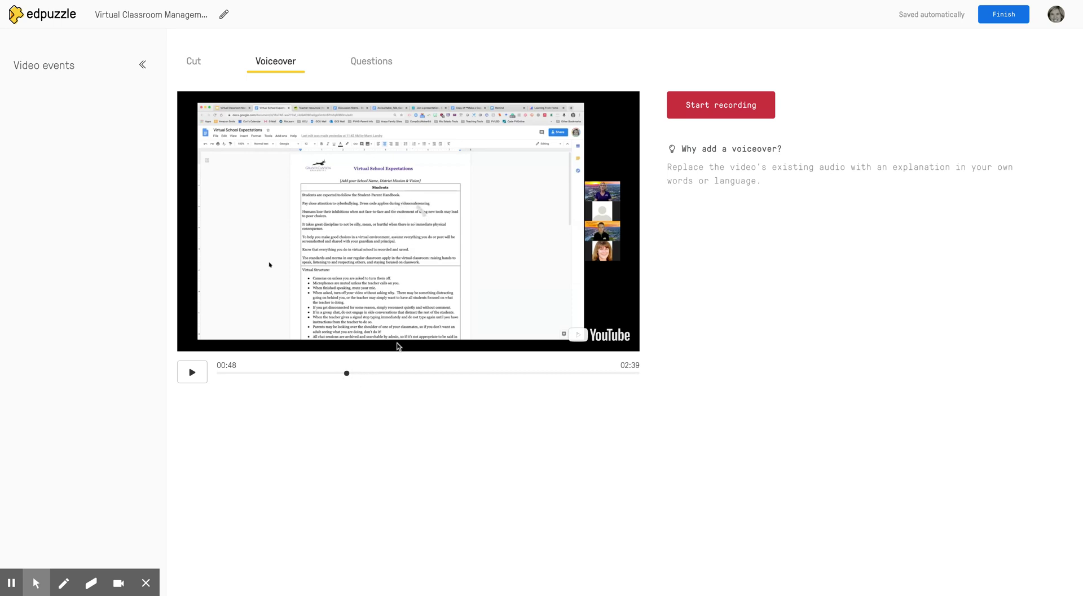
left_click(375, 64)
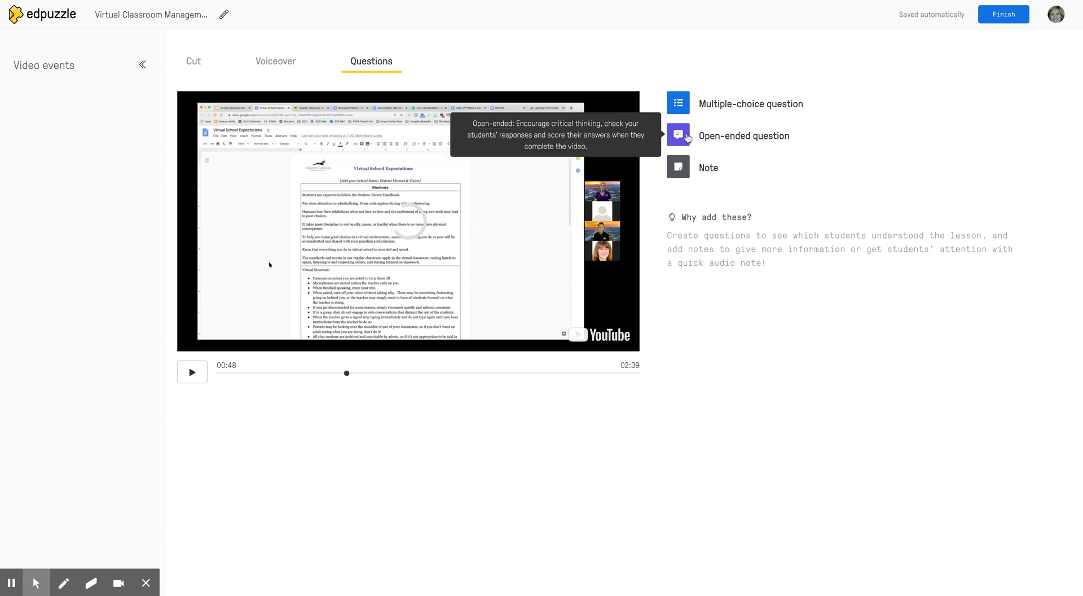
left_click(678, 134)
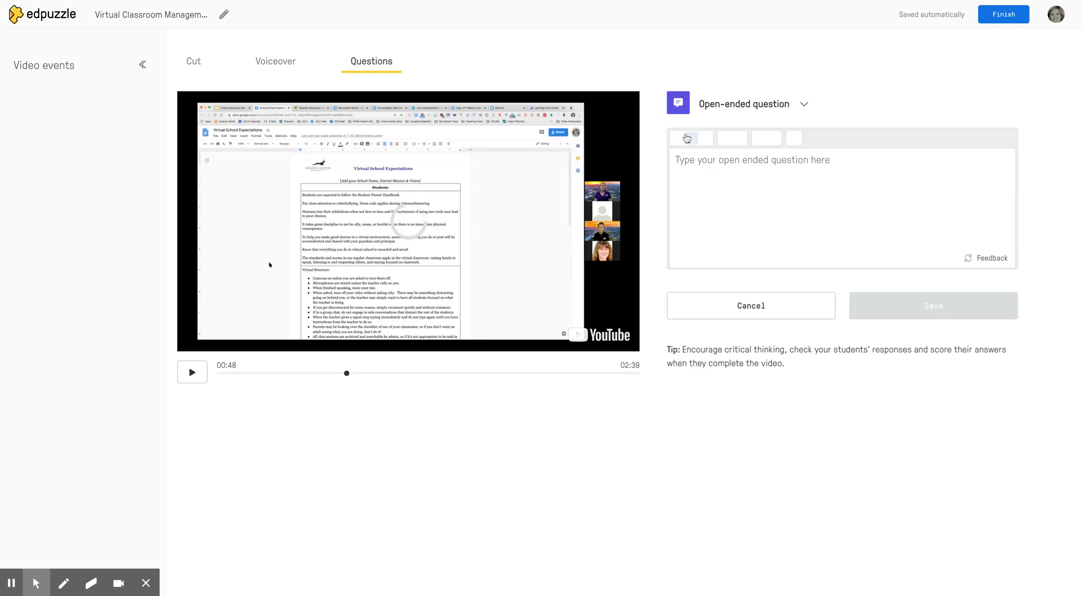
left_click(688, 167)
type("W")
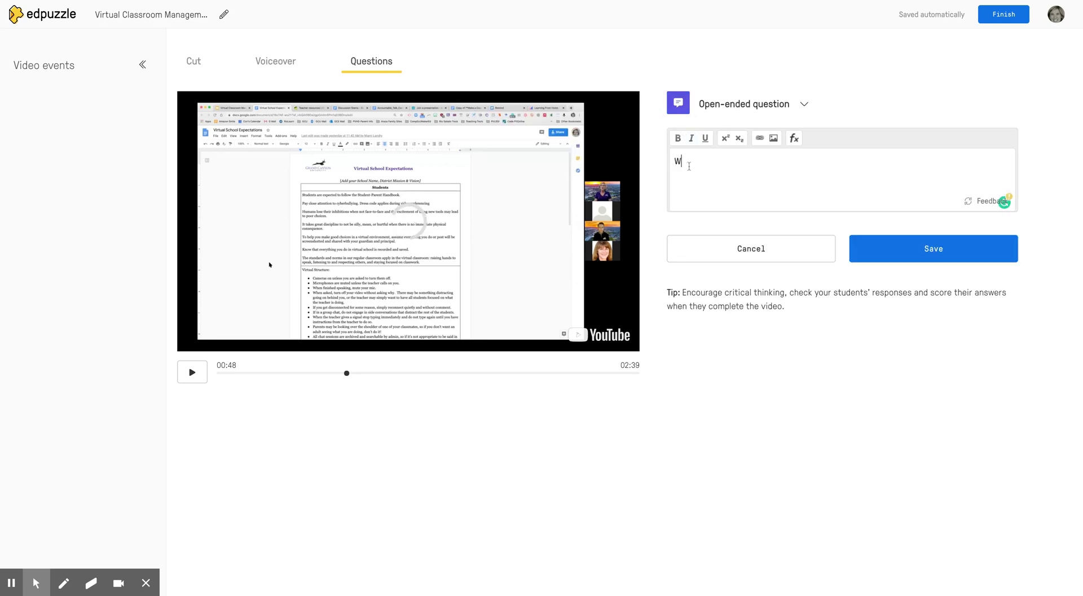
type("hat is the most imporatant cone")
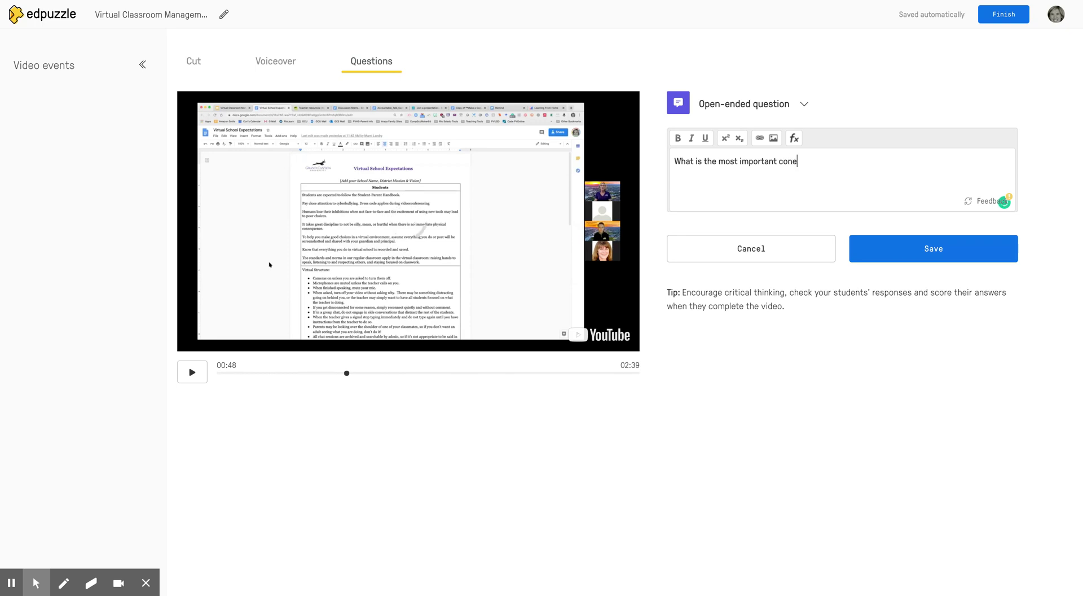
type("pt from th")
type("is video")
type("tuden")
key("BackSpace")
key("BackSpace")
key("BackSpace")
key("BackSpace")
key("BackSpace")
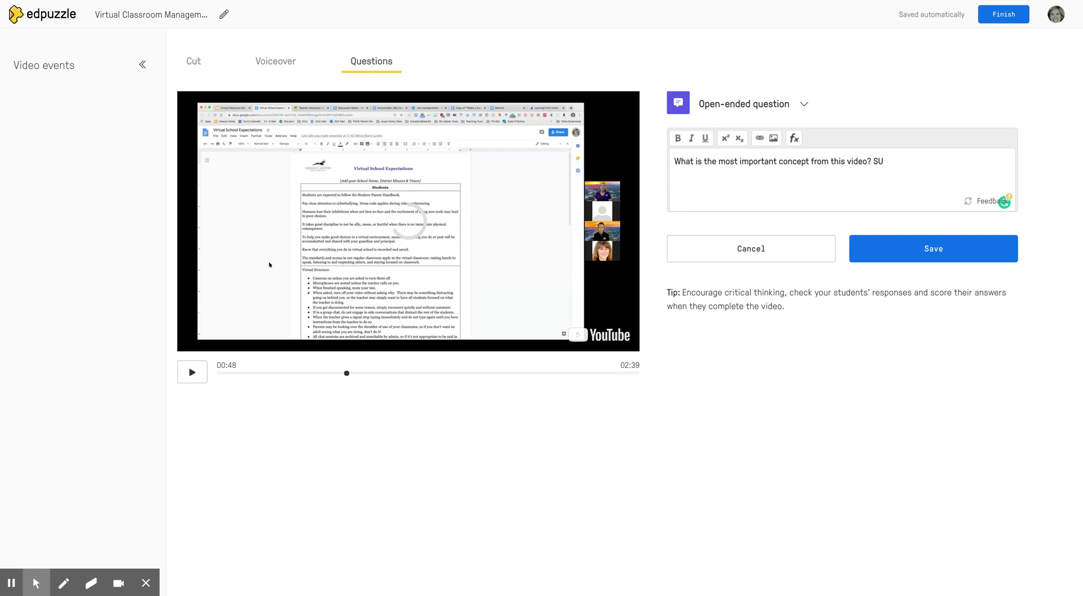
type("upport with video evidence")
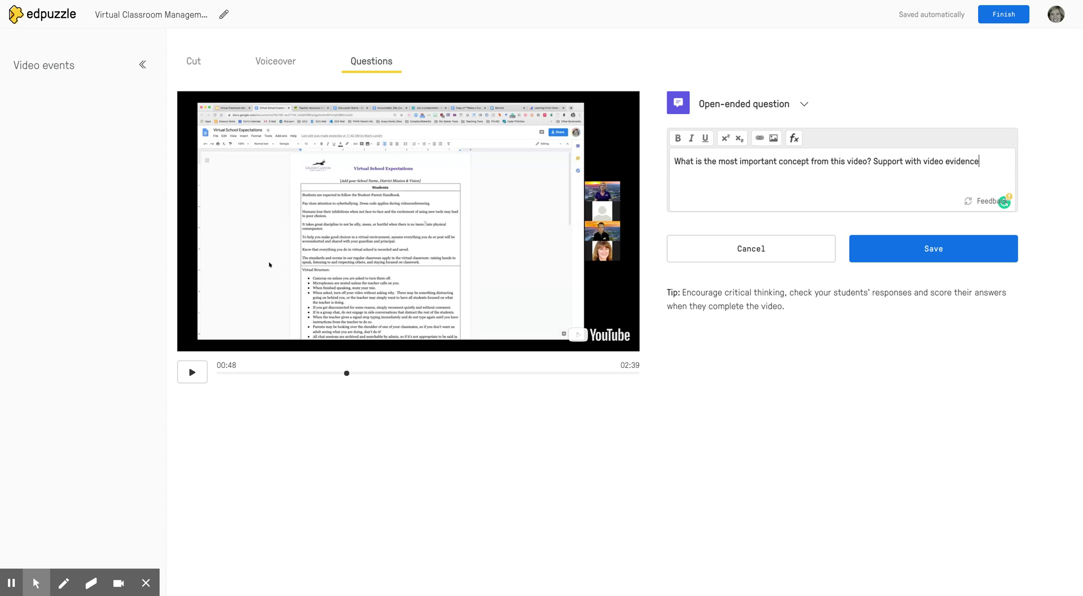
type(".")
left_click(891, 258)
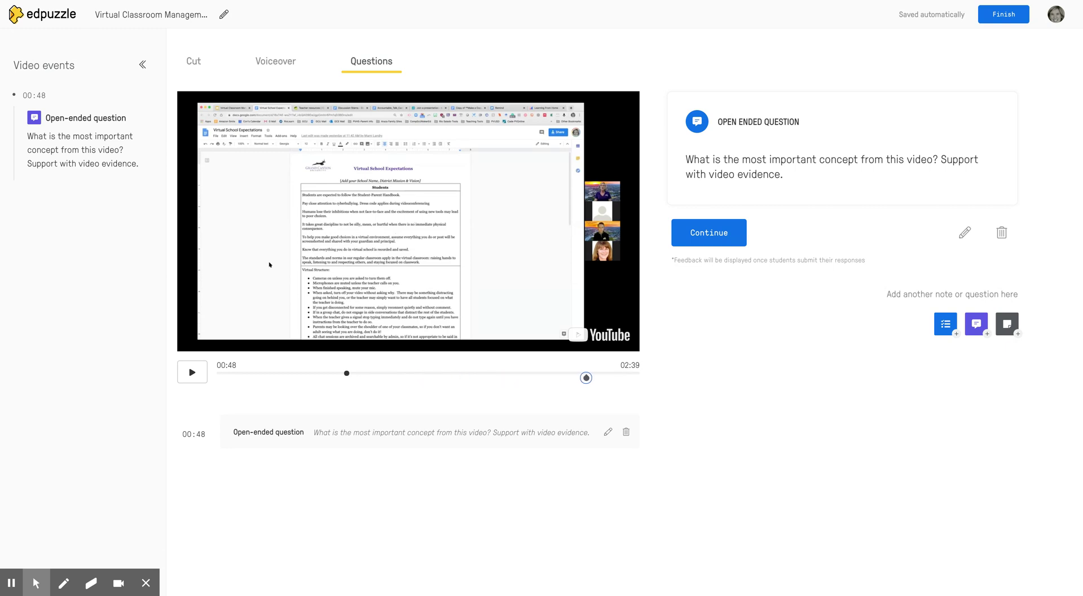
Move the open-ended question to 02:19 on the timeline, finish editing and look over the finished video's page.
left_click(586, 378)
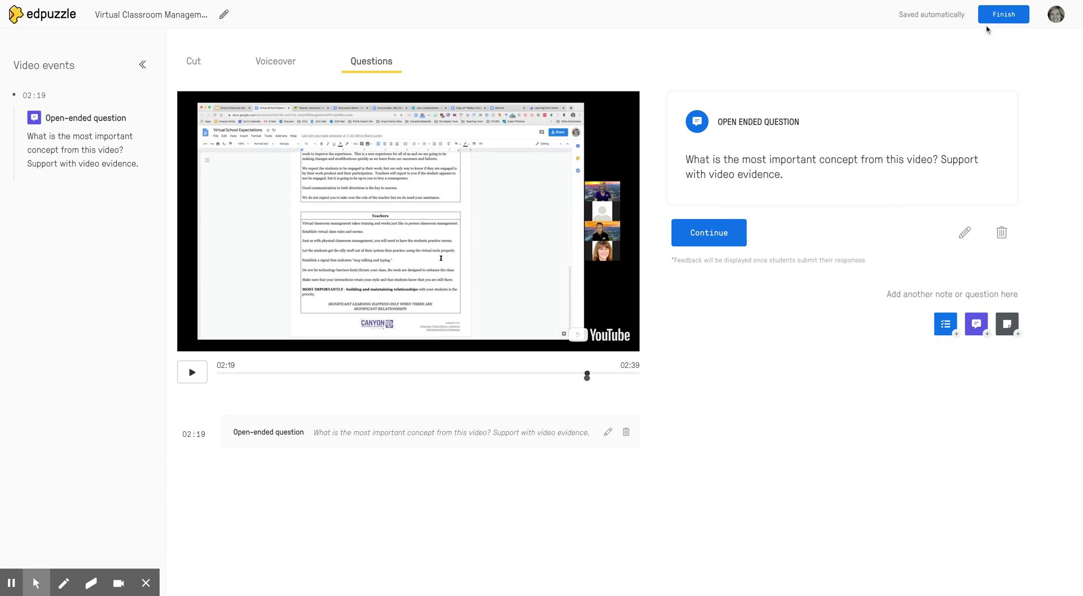
left_click(1003, 18)
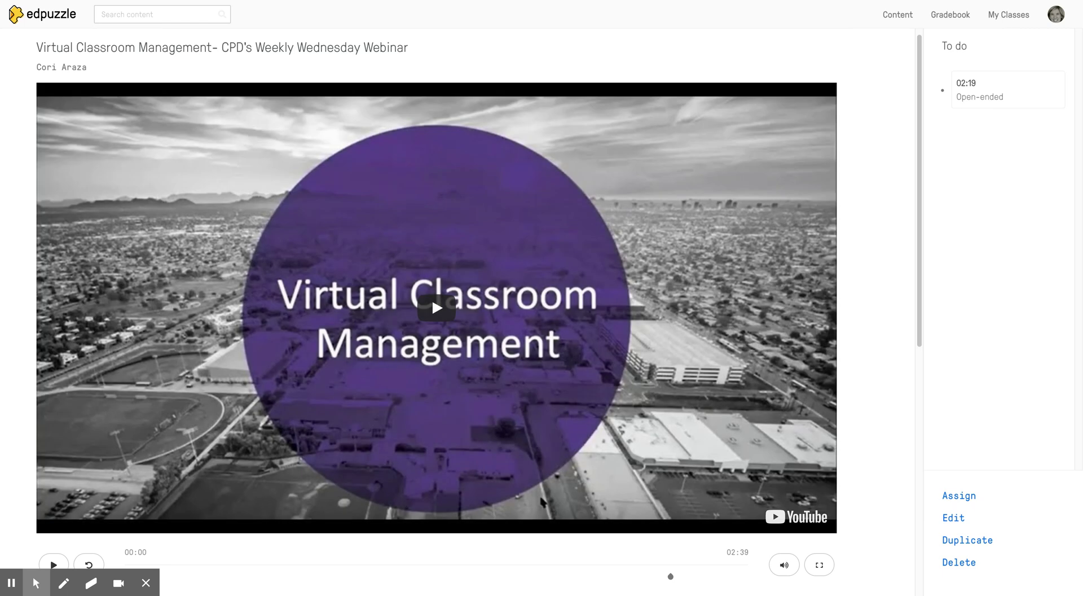
scroll(873, 193, "down", 4)
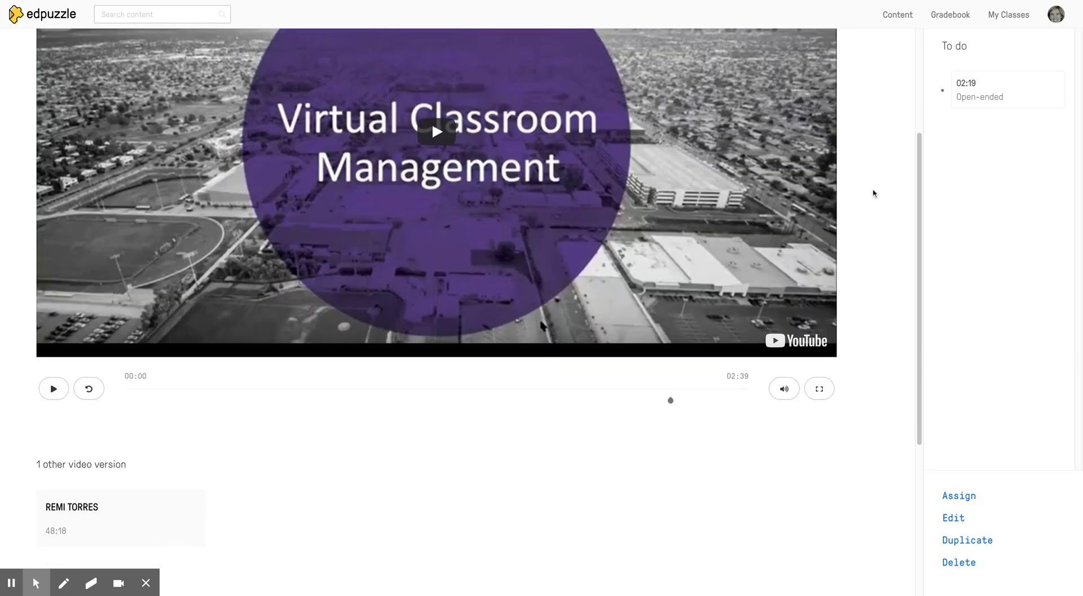
scroll(873, 193, "down", 1)
scroll(873, 193, "up", 5)
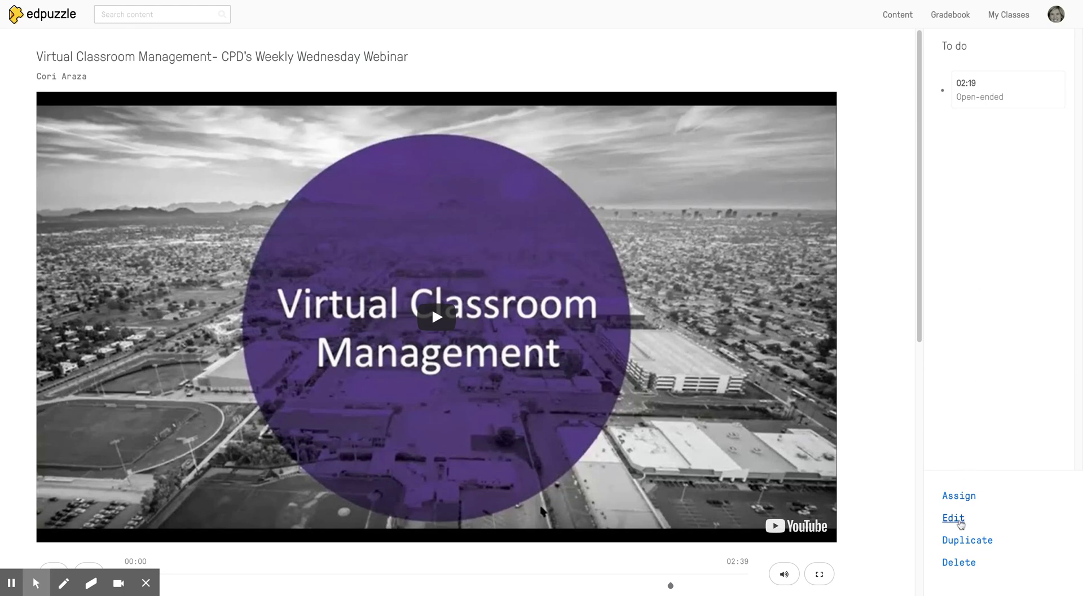
Set up the assignment for Sample Class with Prevent Skipping kept on and closed captions turned on.
left_click(959, 496)
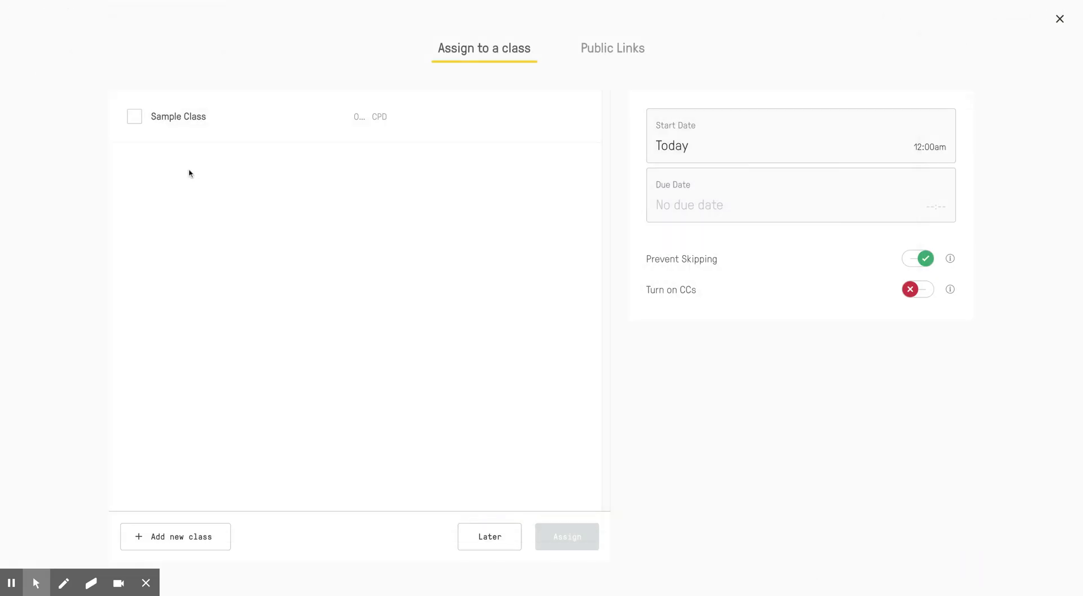
left_click(135, 119)
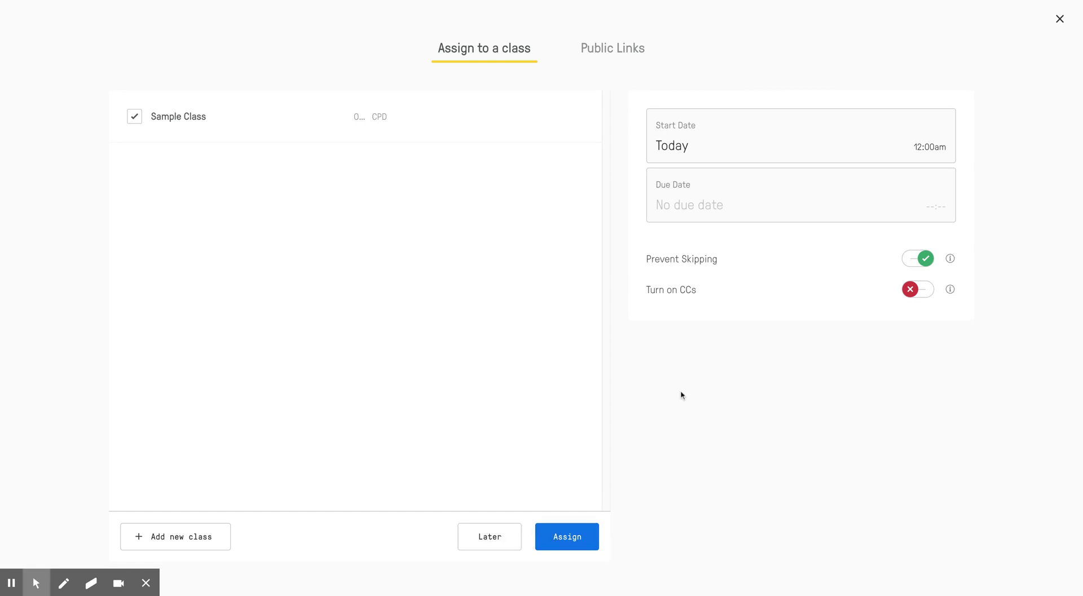
left_click(924, 261)
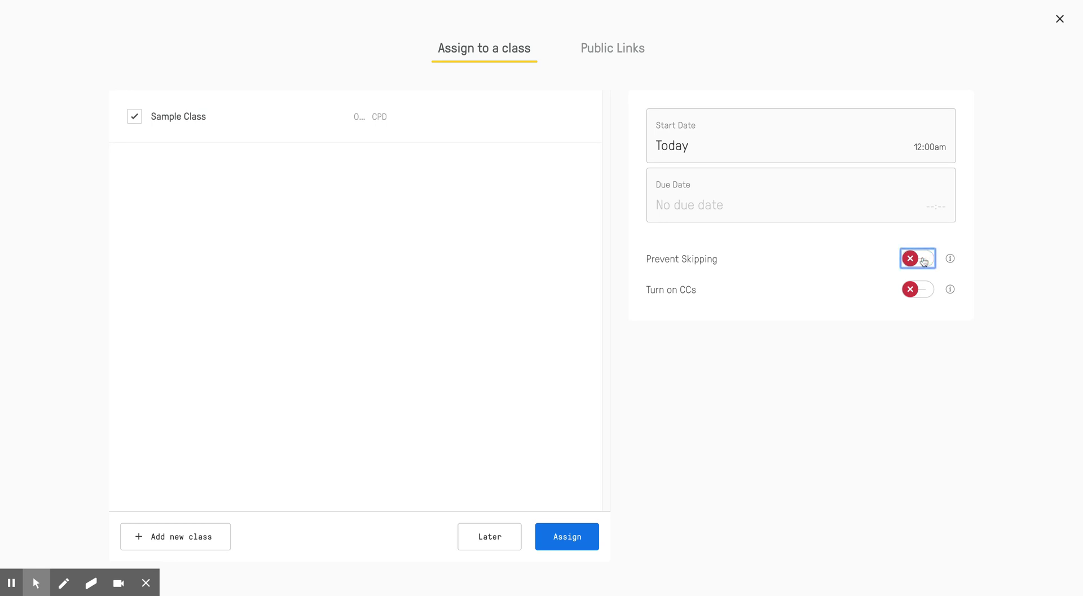
left_click(906, 259)
left_click(913, 290)
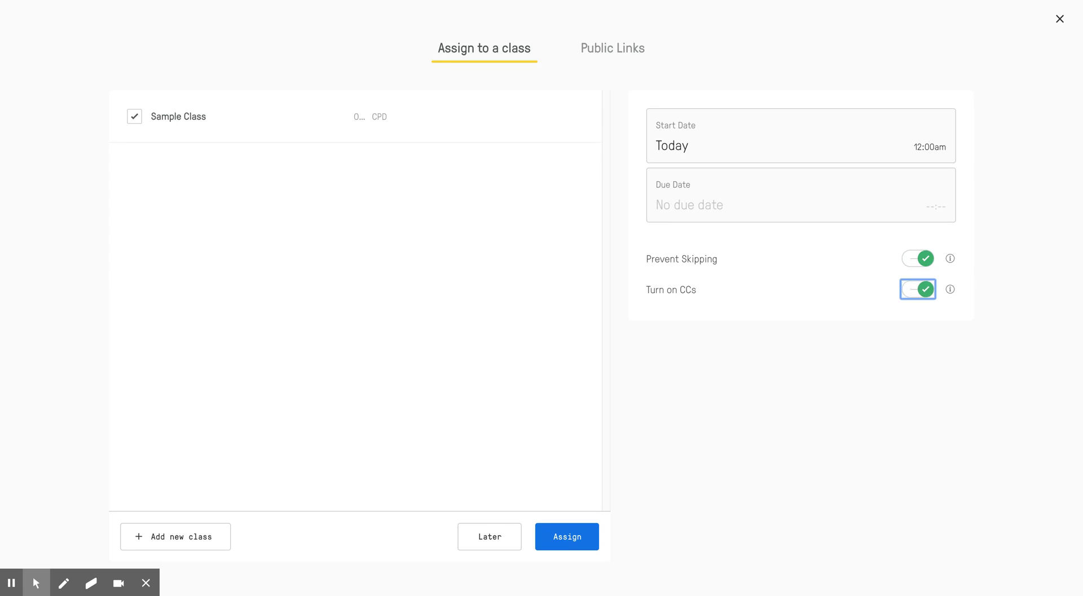
Open the video's public link for colleagues and select the whole address.
left_click(620, 51)
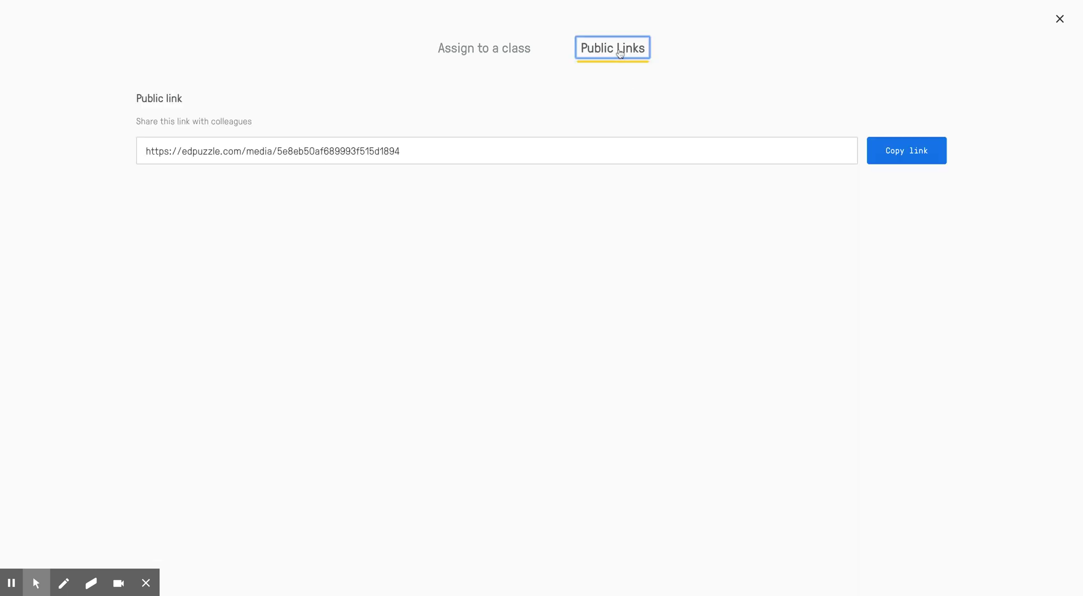
left_click(317, 150)
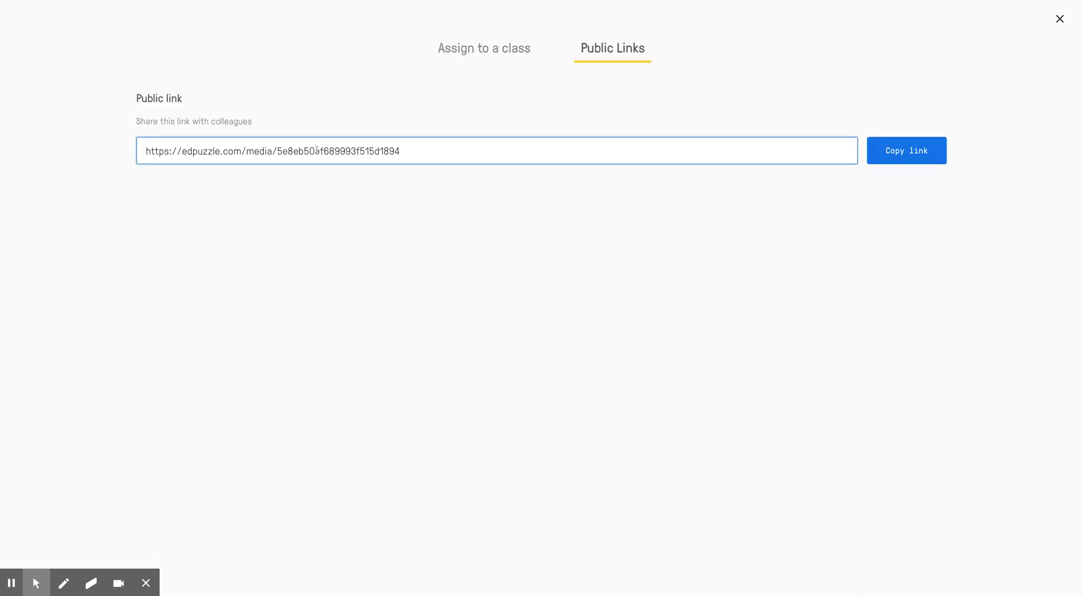
key("ctrl+a")
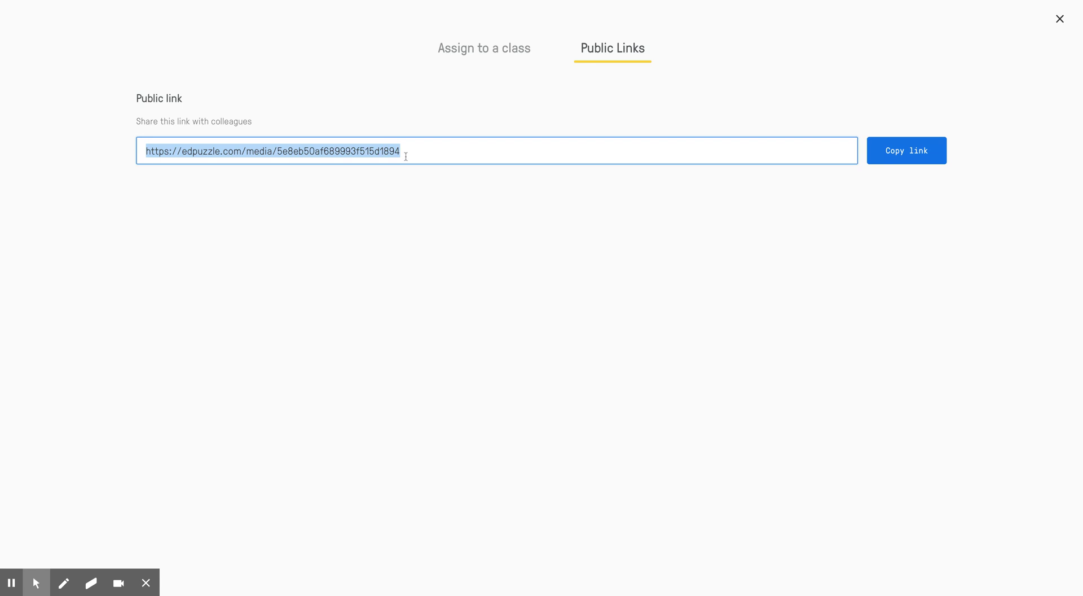